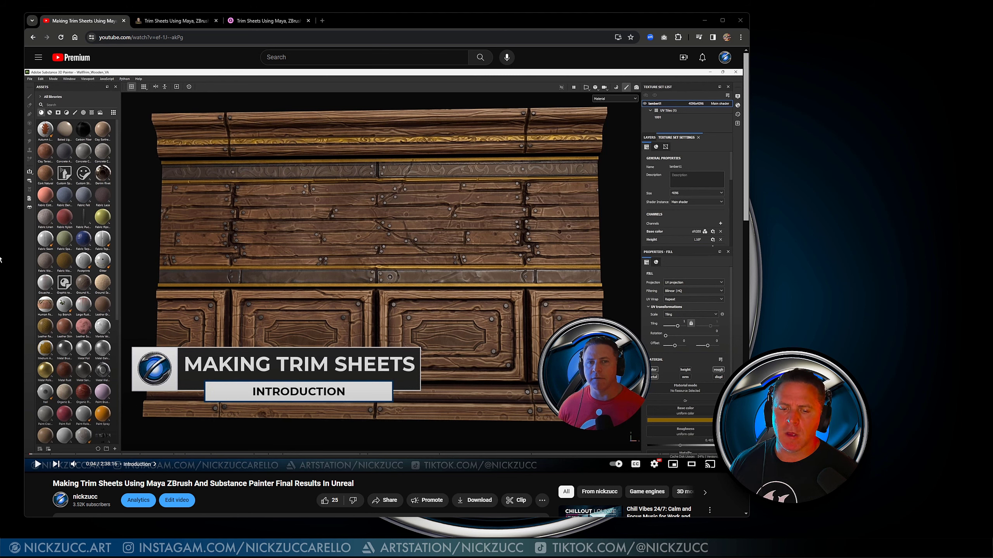
- Review the Gumroad download list, then switch to the support-files product page and its content editor
scroll(222, 327, down, 5)
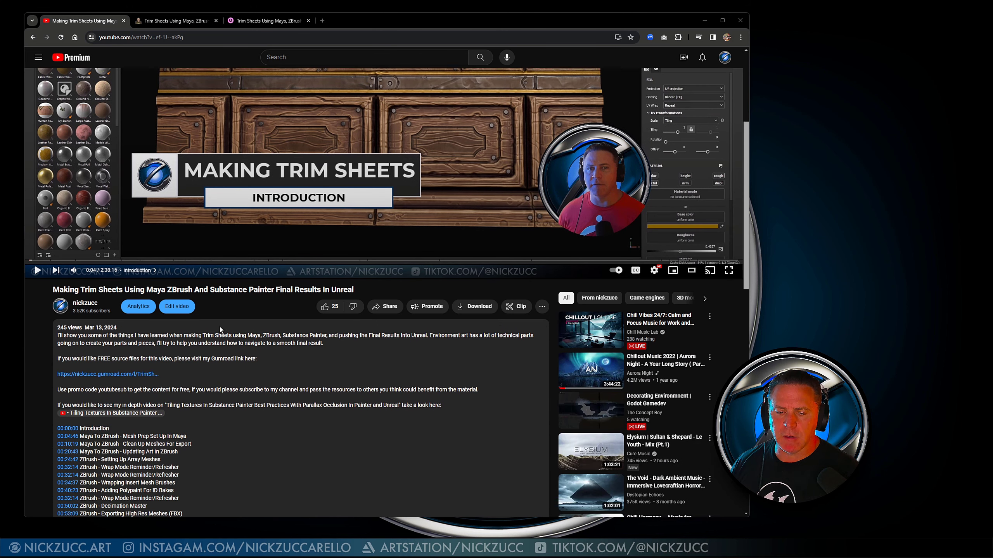
scroll(166, 371, down, 3)
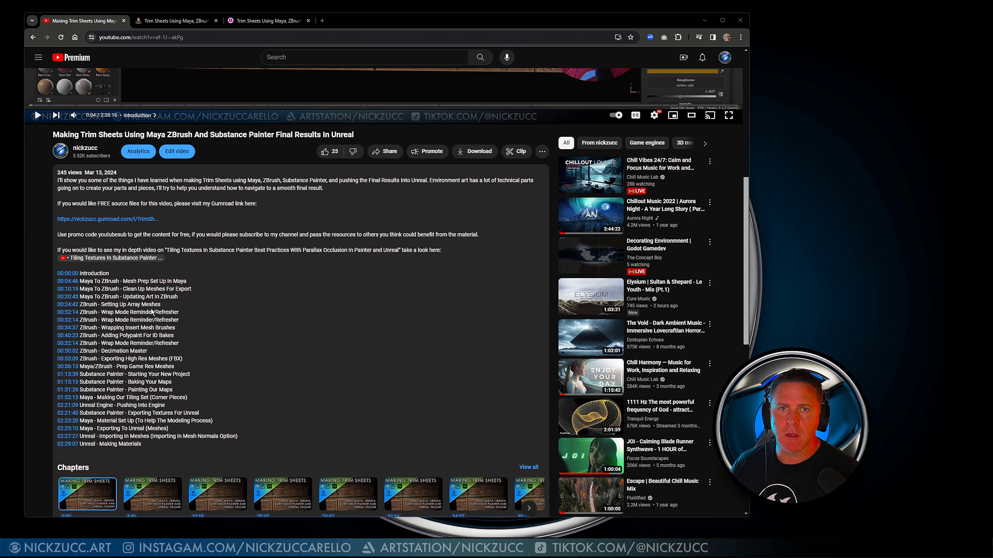
scroll(162, 313, up, 2)
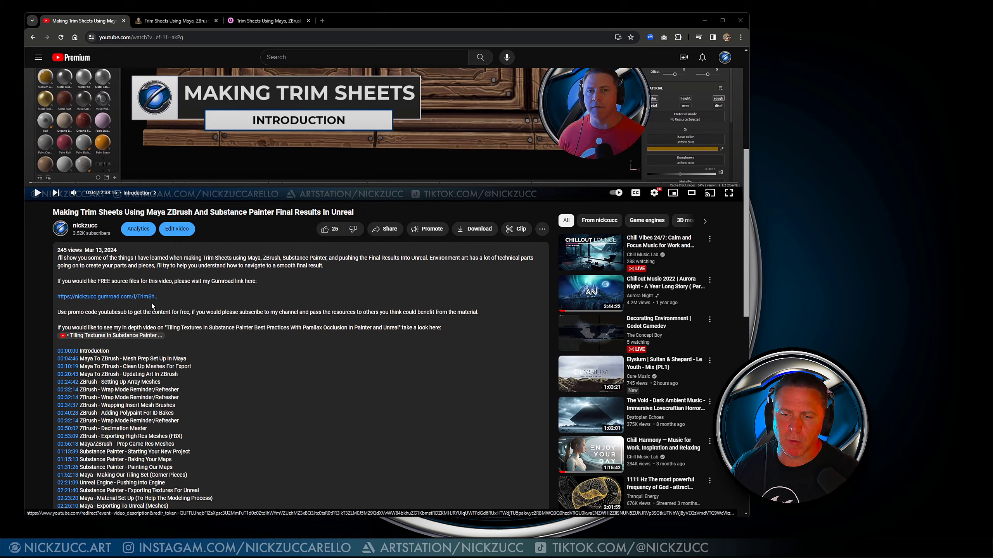
scroll(152, 245, up, 4)
click(162, 17)
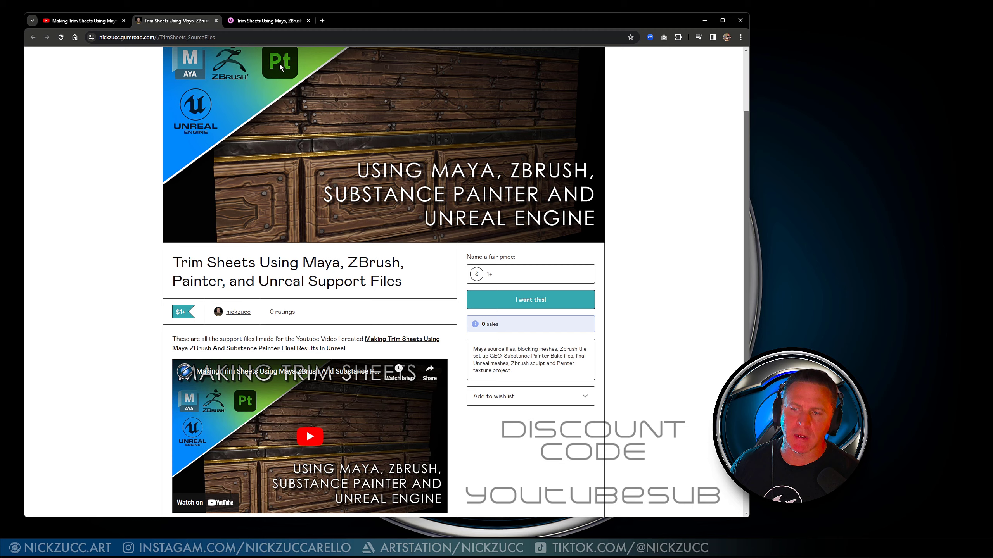
click(264, 21)
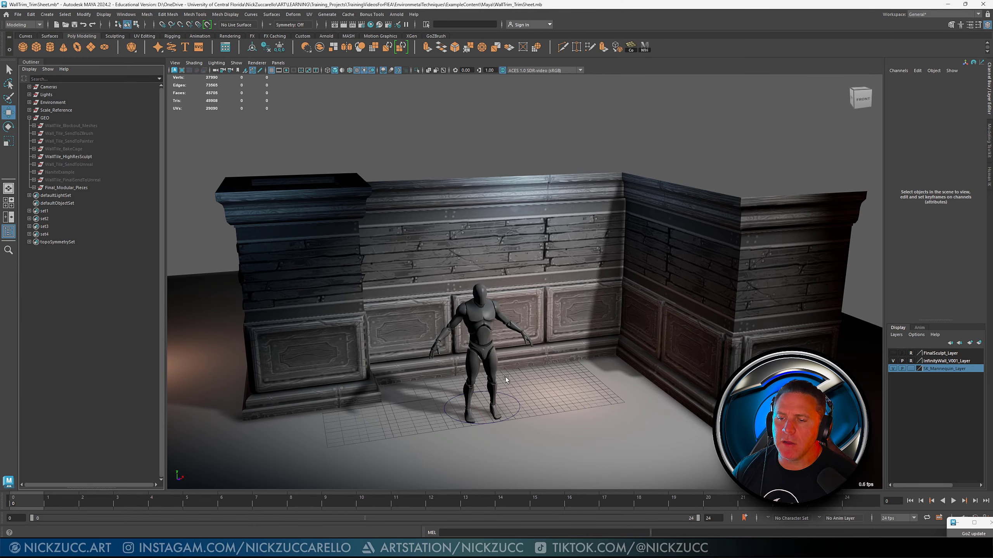
- Orbit the wall set, selecting UnrealFlat, WallTile_Corner_In, WallTile_Corner_Out and WallTrim_Pillar in turn
alt+drag(540, 381, 520, 289)
click(430, 289)
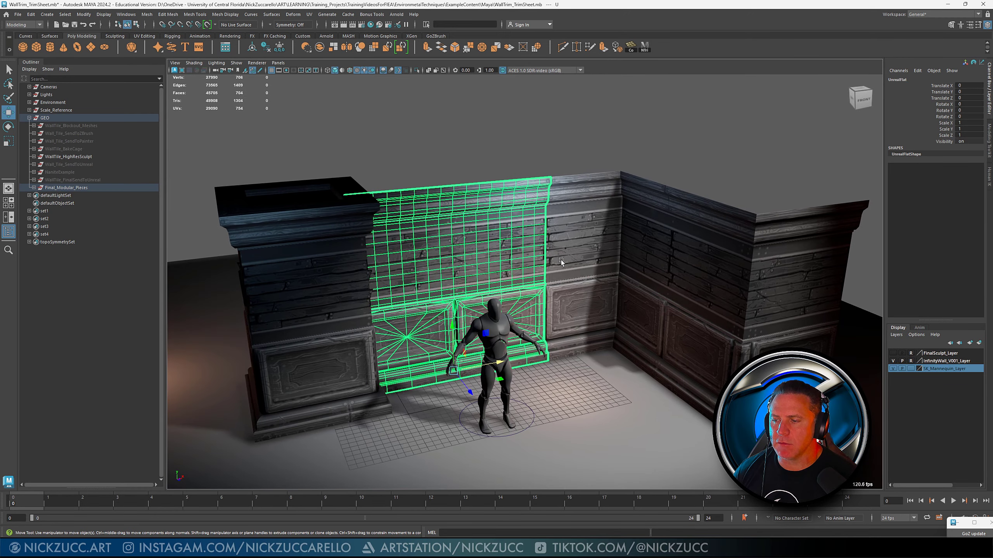
alt+drag(561, 260, 497, 275)
click(503, 260)
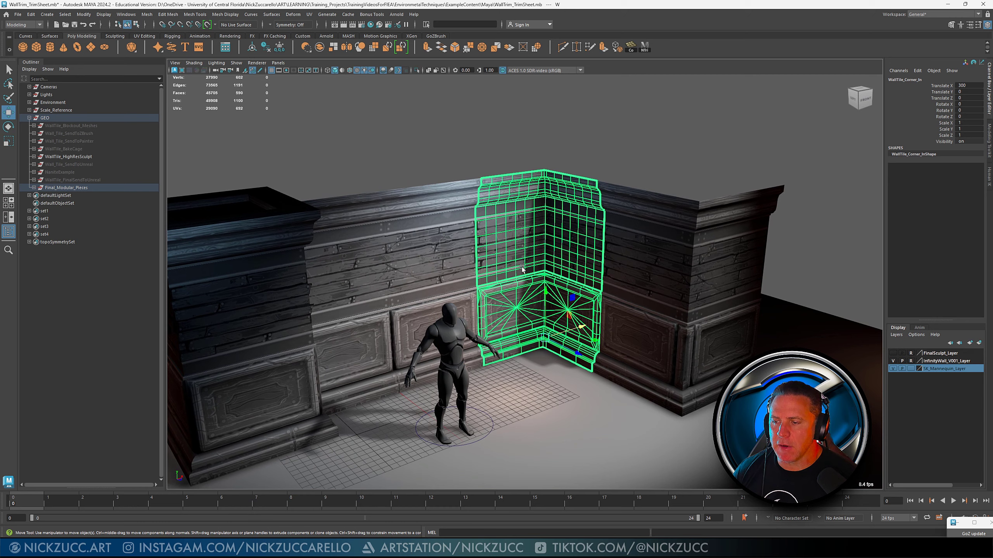
alt+drag(569, 276, 551, 268)
click(635, 316)
alt+drag(565, 301, 438, 292)
click(361, 237)
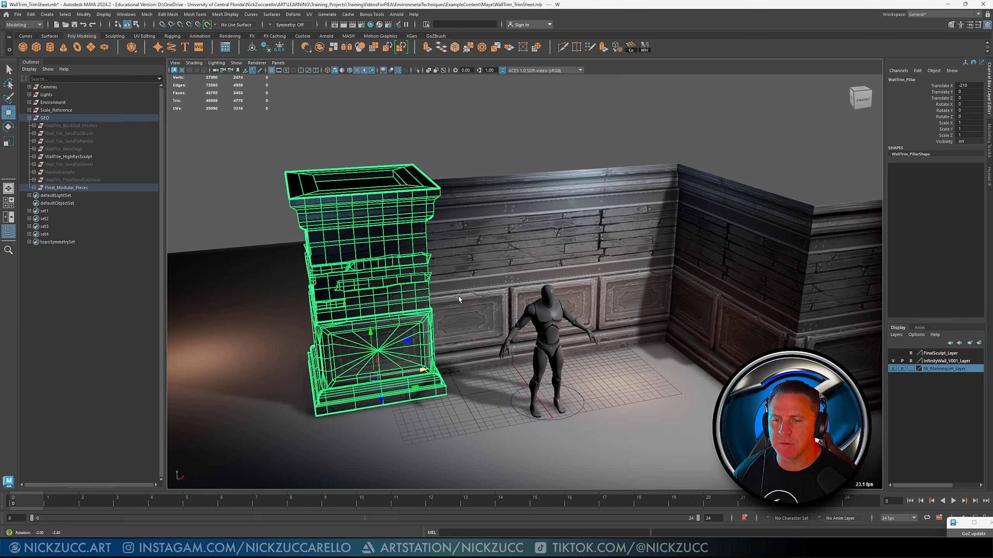
- Hide Final_Modular_Pieces and reveal the WallTile_Blockout_Meshes for inspection
click(80, 187)
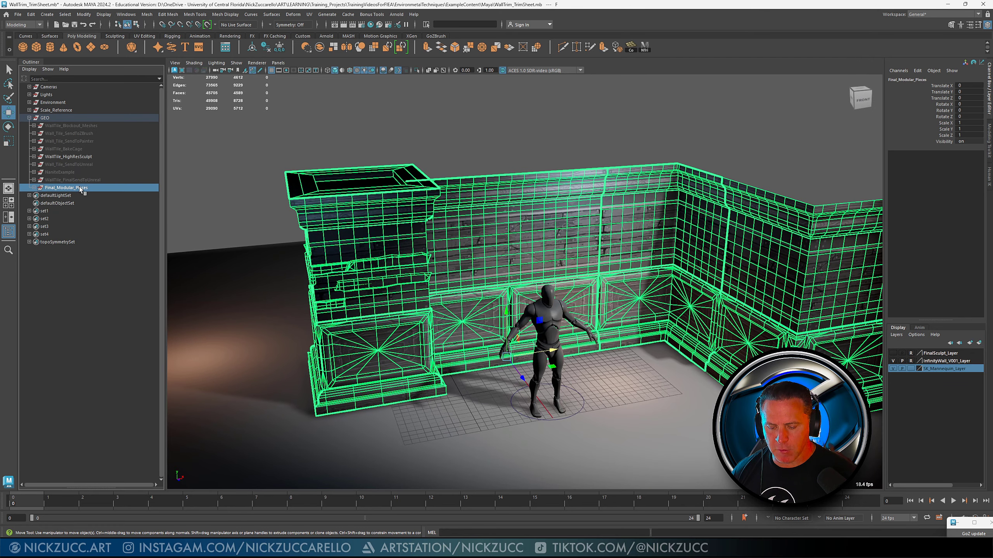
key(ctrl+h)
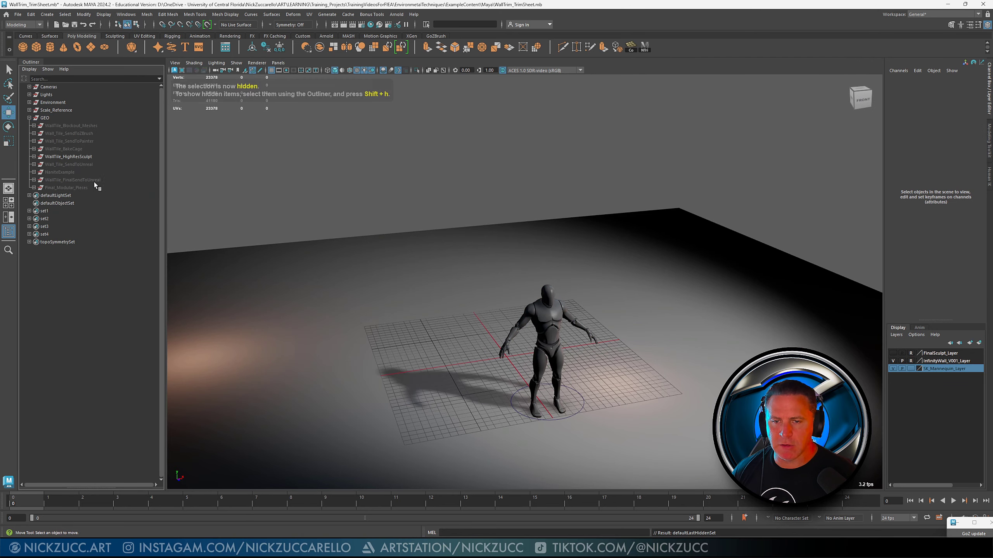
click(87, 126)
key(shift+h)
click(248, 244)
alt+drag(249, 243, 255, 248)
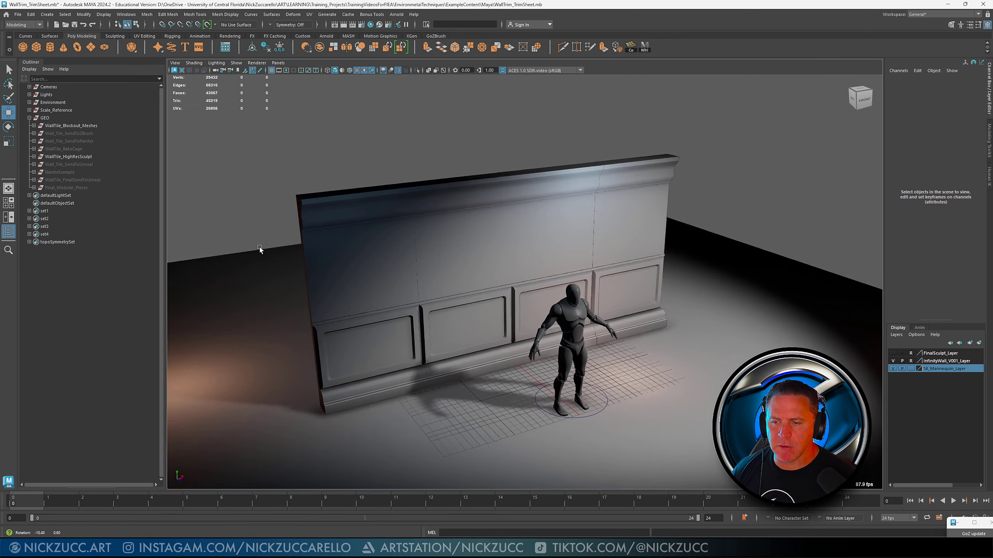
- Swap the blockout meshes for the Wall_Tile_SendToZBrush wall and orbit around it
click(91, 127)
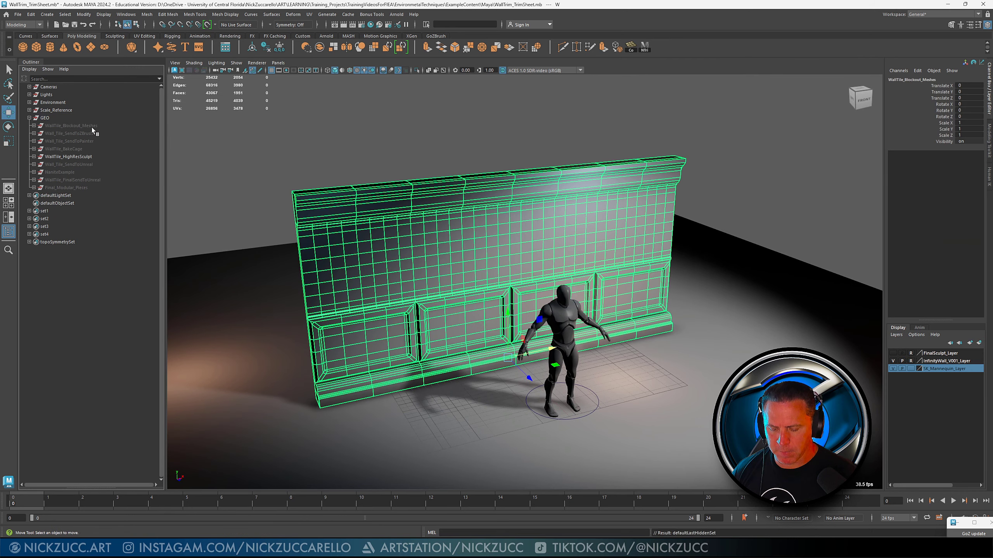
key(ctrl+h)
click(94, 133)
key(shift+h)
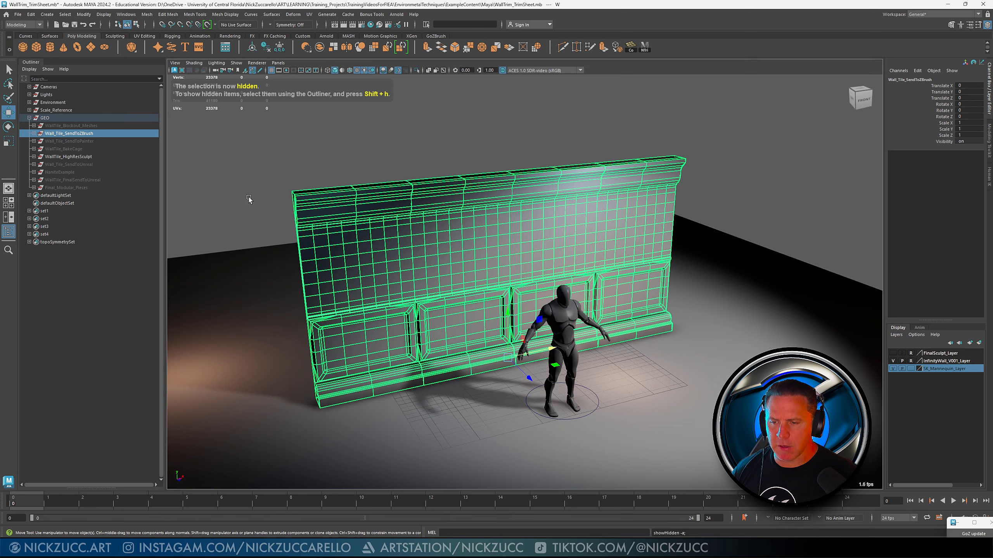
alt+drag(285, 245, 317, 244)
click(291, 245)
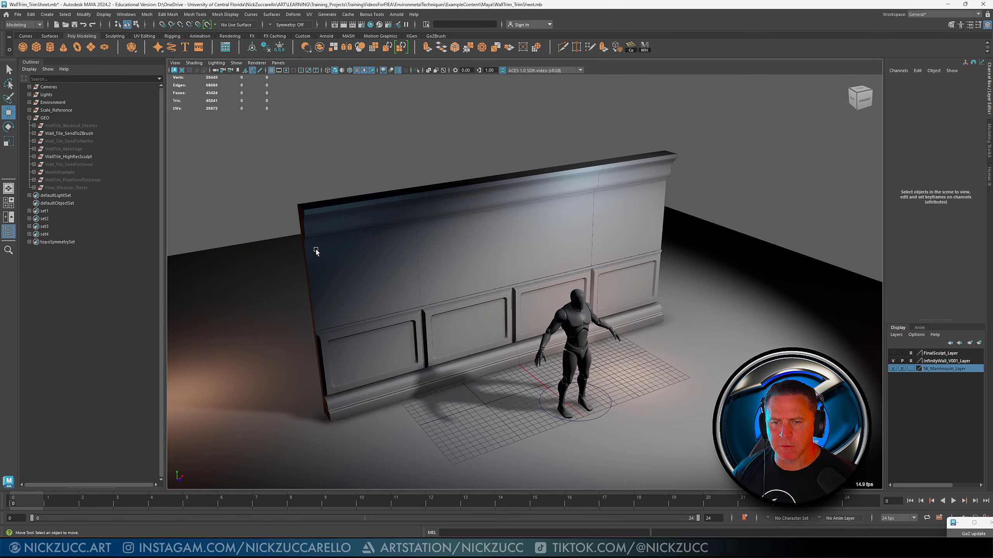
- Hide the ZBrush wall and show Wall_Tile_SendToPainter, orbiting to inspect it
click(91, 133)
key(ctrl+h)
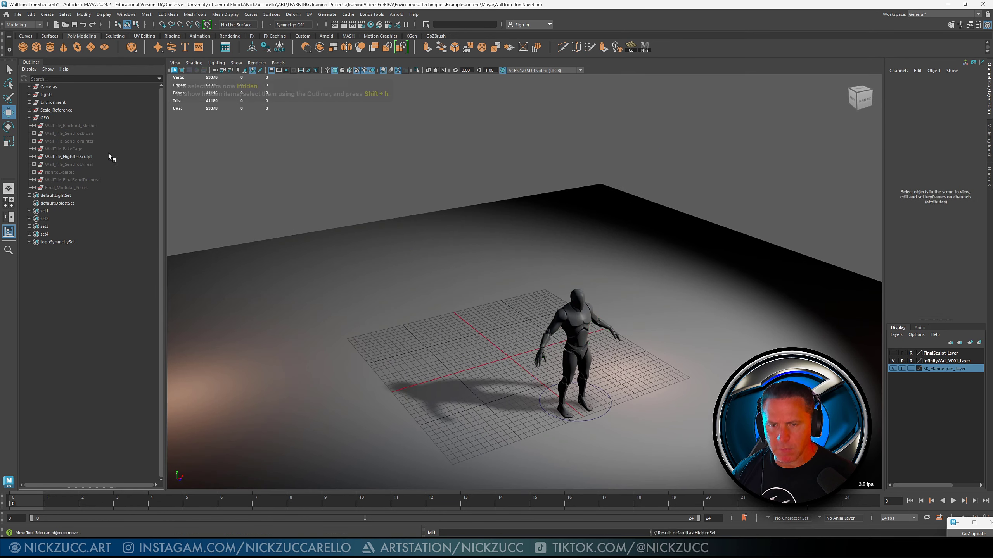
click(87, 141)
key(shift+h)
click(307, 240)
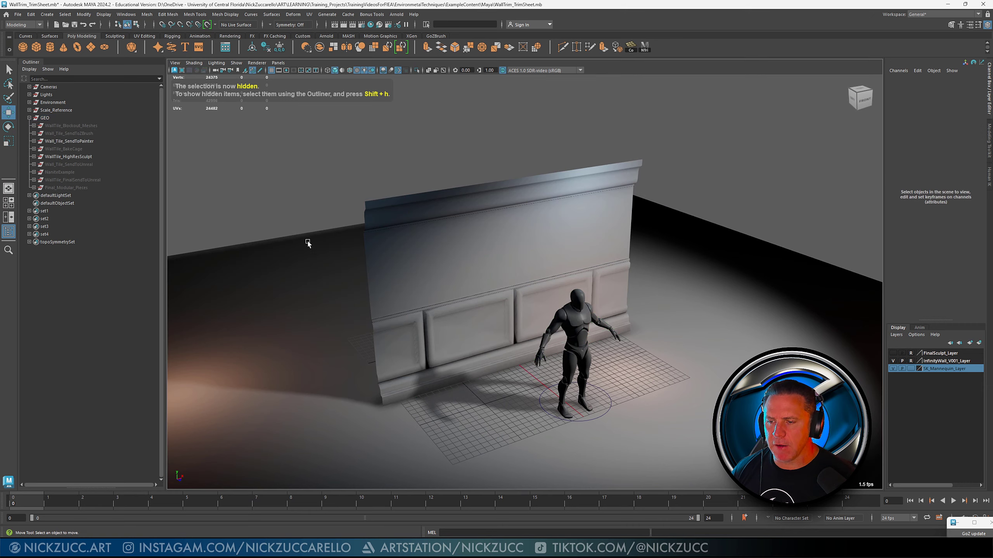
alt+drag(307, 240, 365, 256)
- Hide the Painter wall and unhide the WallTile_BakeCage wall
click(87, 143)
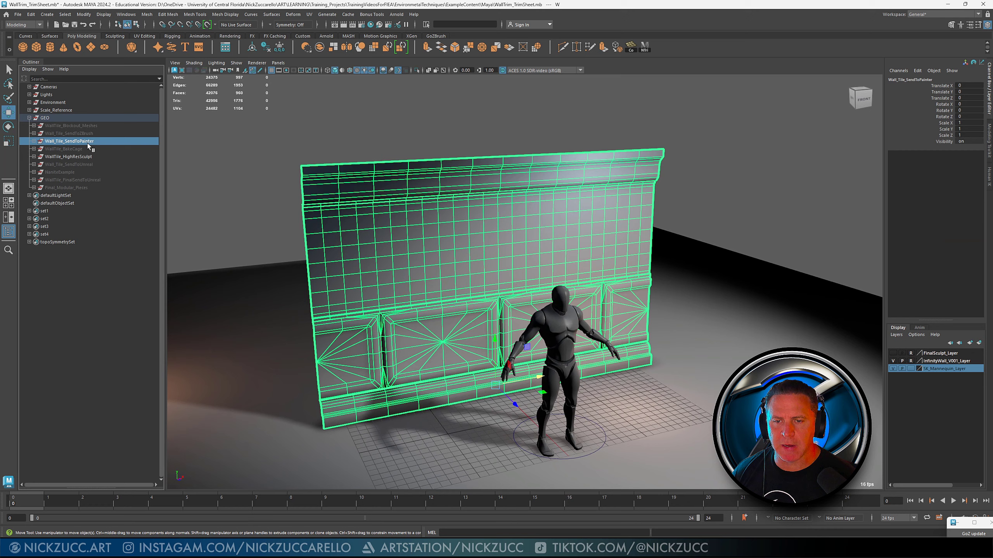
key(ctrl+h)
click(83, 149)
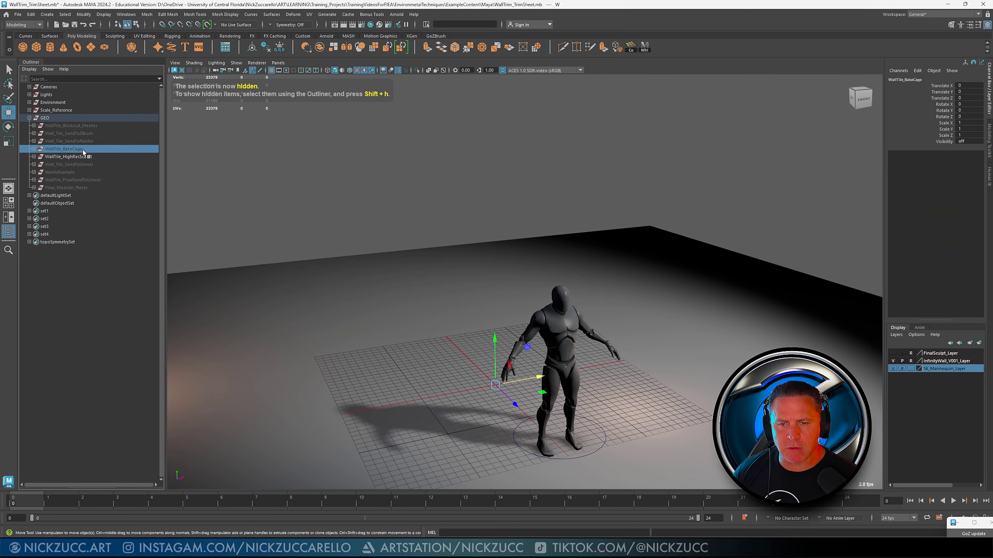
key(shift+h)
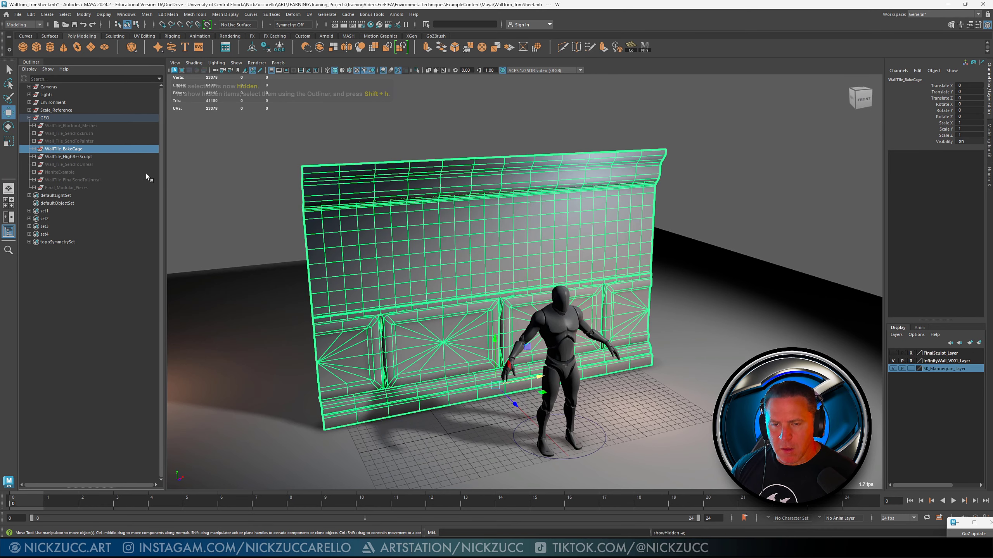
- Hide the WallTile_BakeCage wall and show the FinalSculpt_Layer sculpt from the front
click(260, 215)
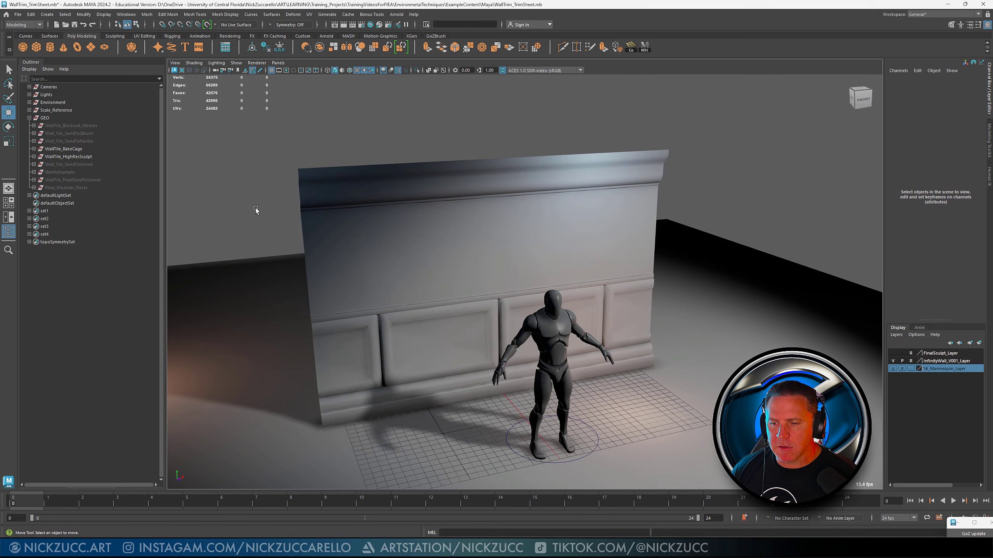
click(84, 149)
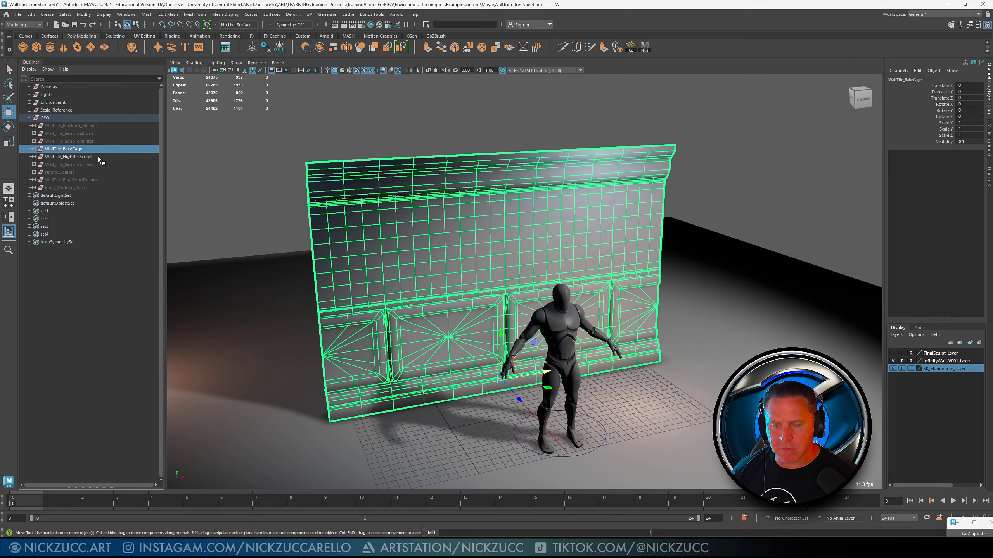
key(ctrl+h)
click(893, 353)
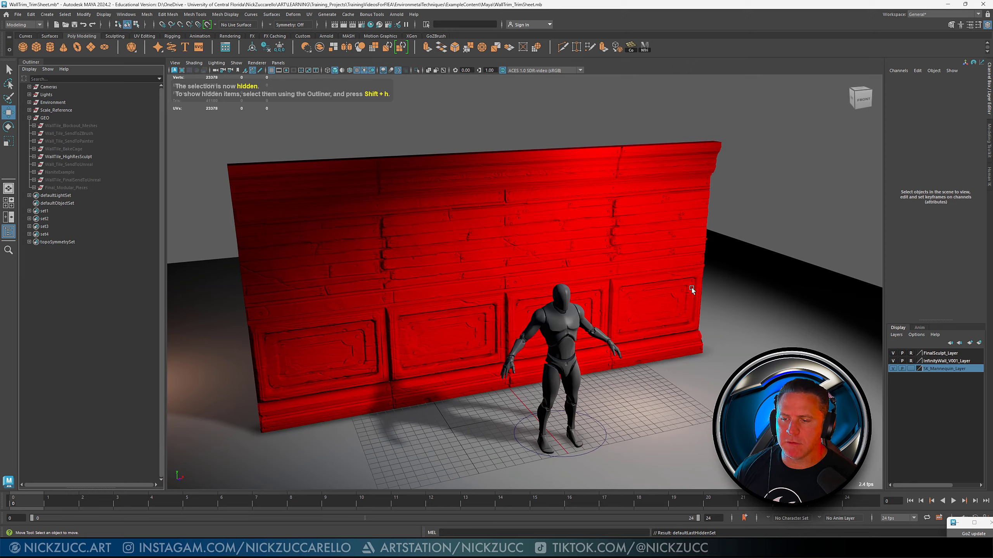
alt+drag(692, 288, 728, 309)
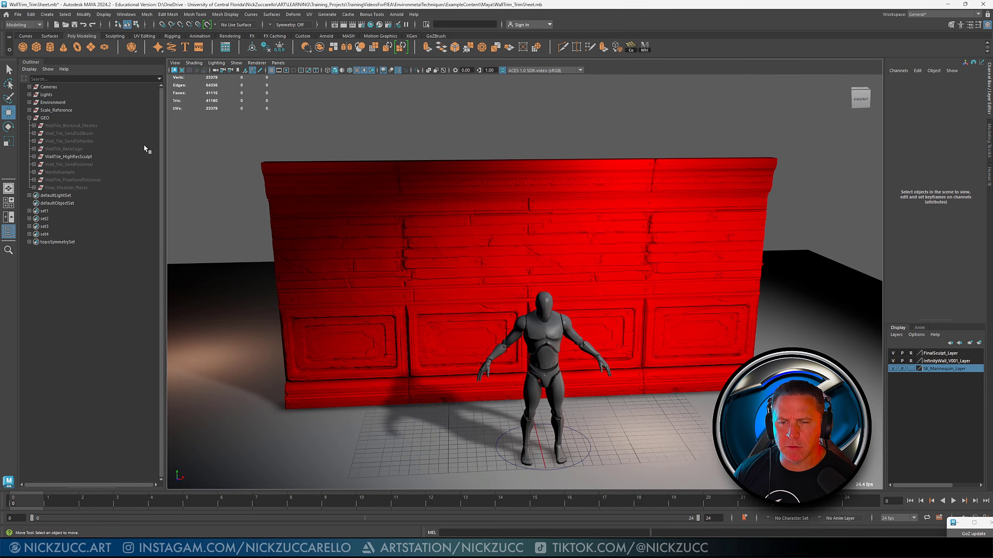
- Overlay Wall_Tile_SendToPainter on the sculpt, then turn the FinalSculpt_Layer visibility off
click(86, 141)
key(shift+h)
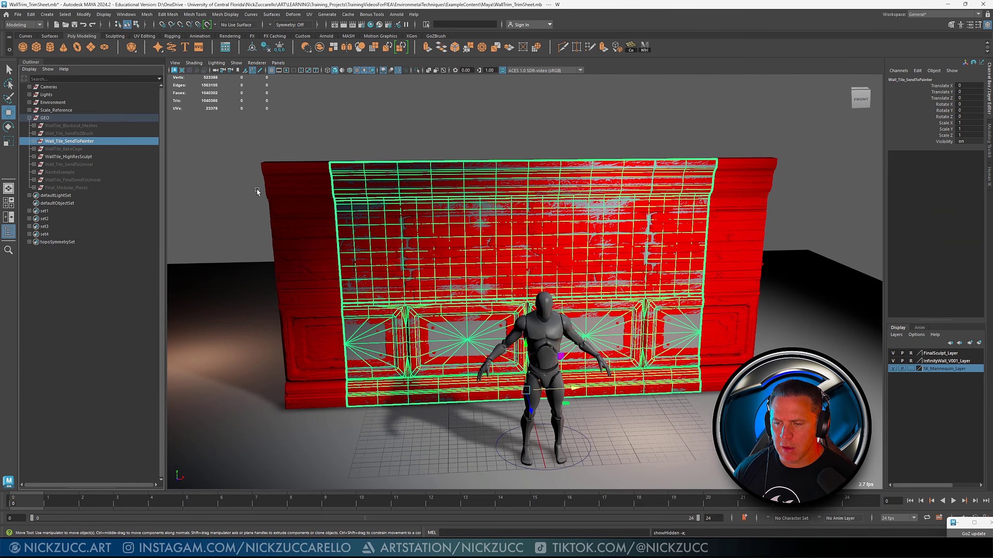
alt+drag(329, 245, 321, 243)
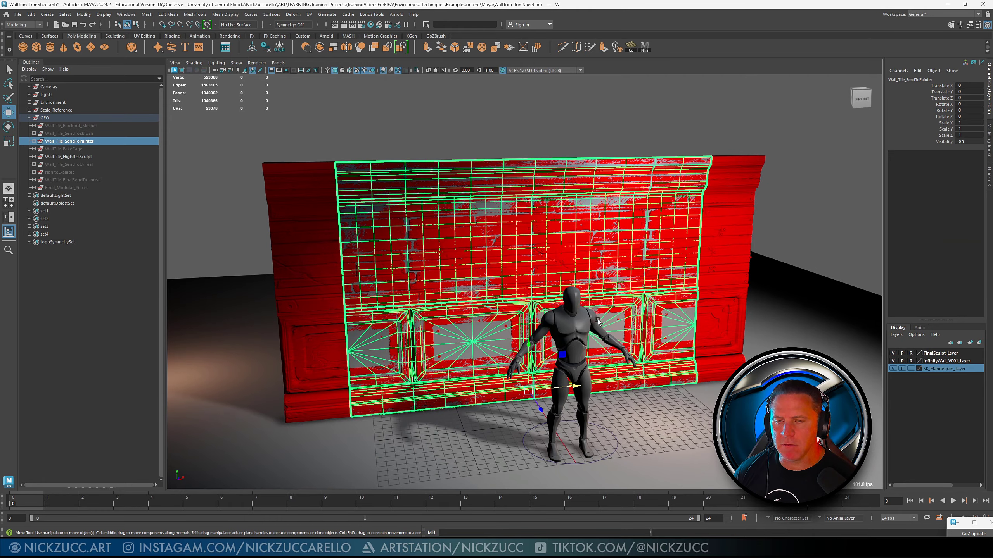
click(892, 353)
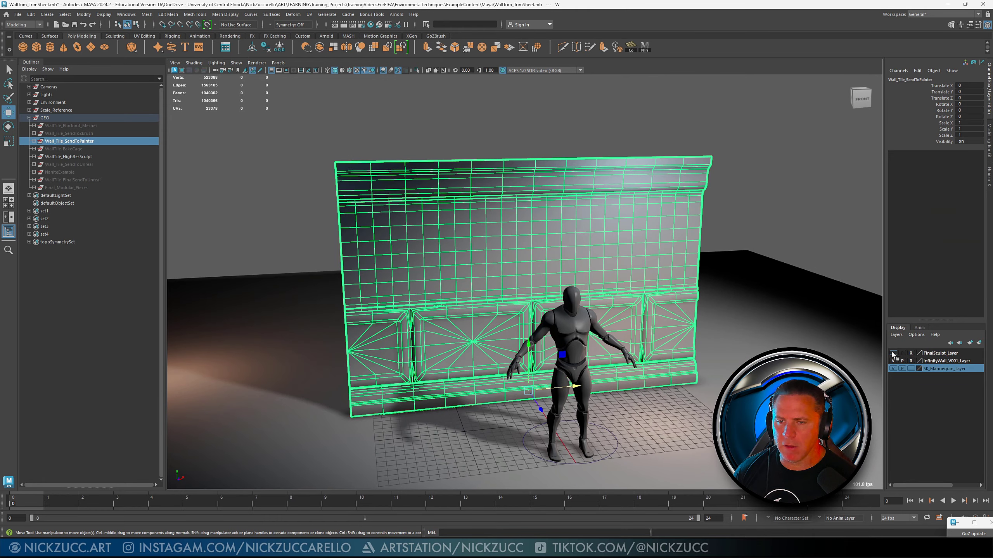
click(87, 142)
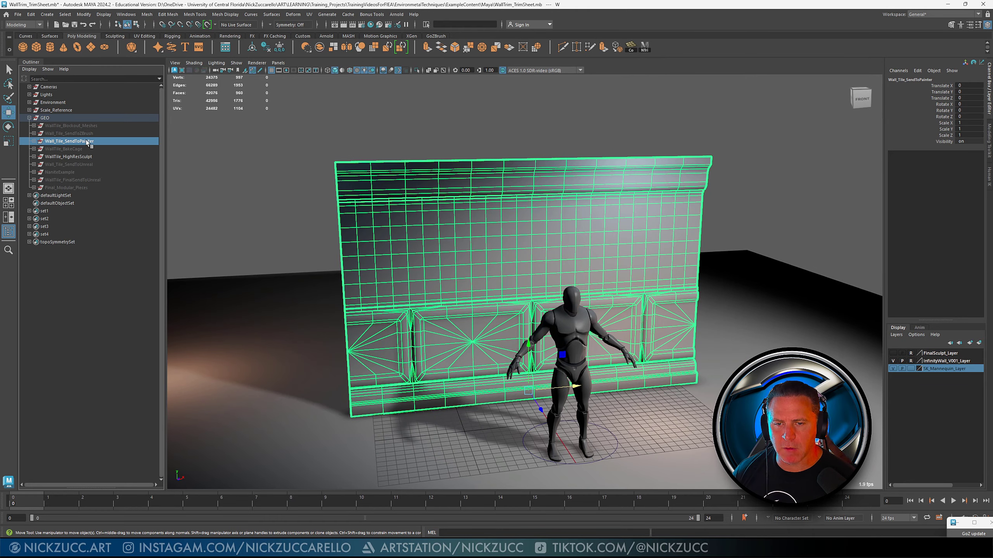
- Hide the Painter wall, then show, frame and re-hide Wall_Tile_SendToUnreal
key(ctrl+h)
click(84, 166)
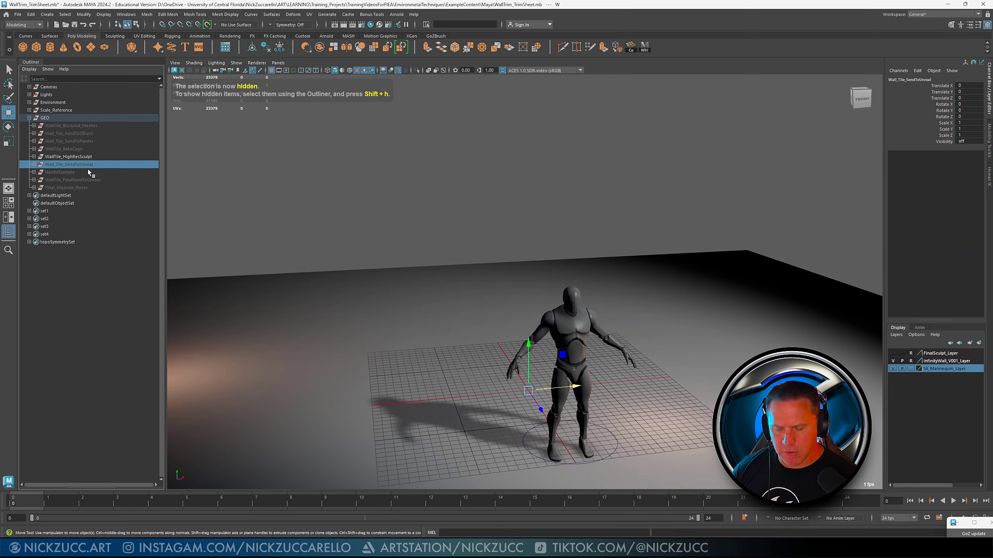
key(shift+h)
key(f)
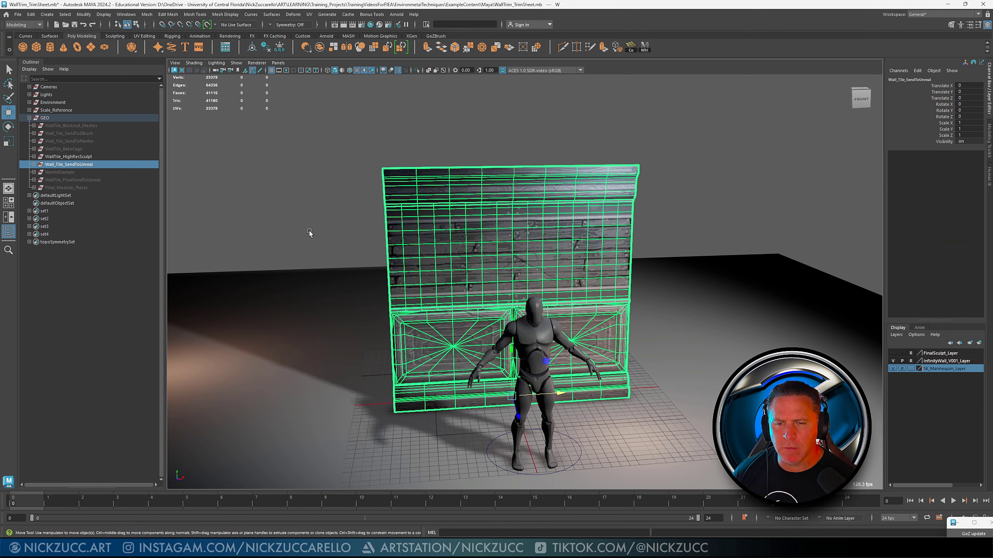
key(ctrl+h)
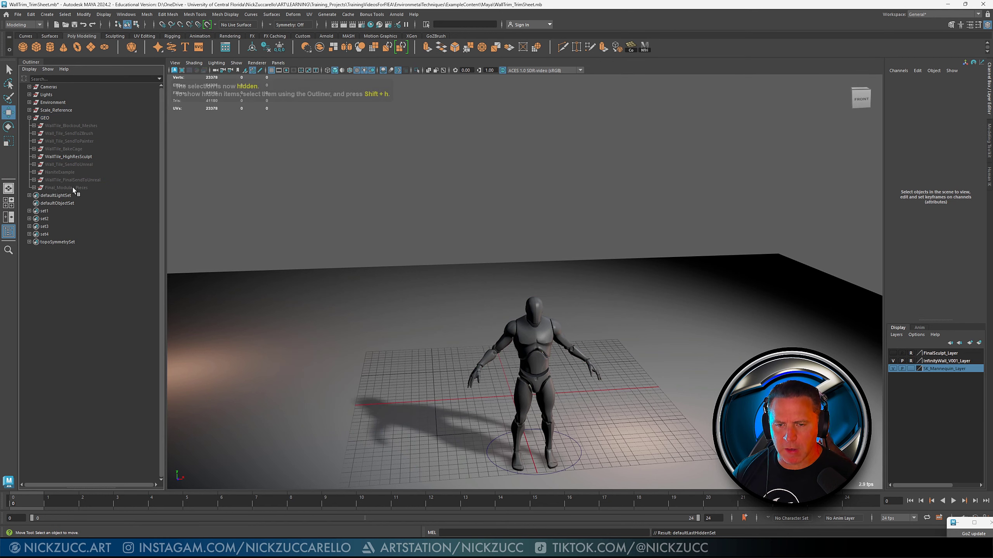
- Show WallTile_FinalSendToUnreal, orbit around it and the mannequin, then hide it
click(79, 180)
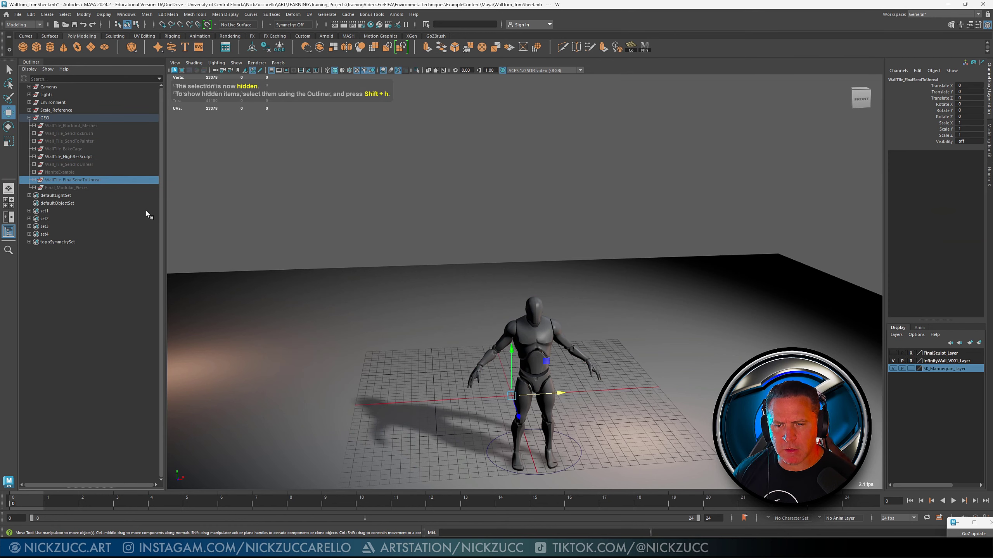
key(shift+h)
alt+drag(365, 280, 310, 269)
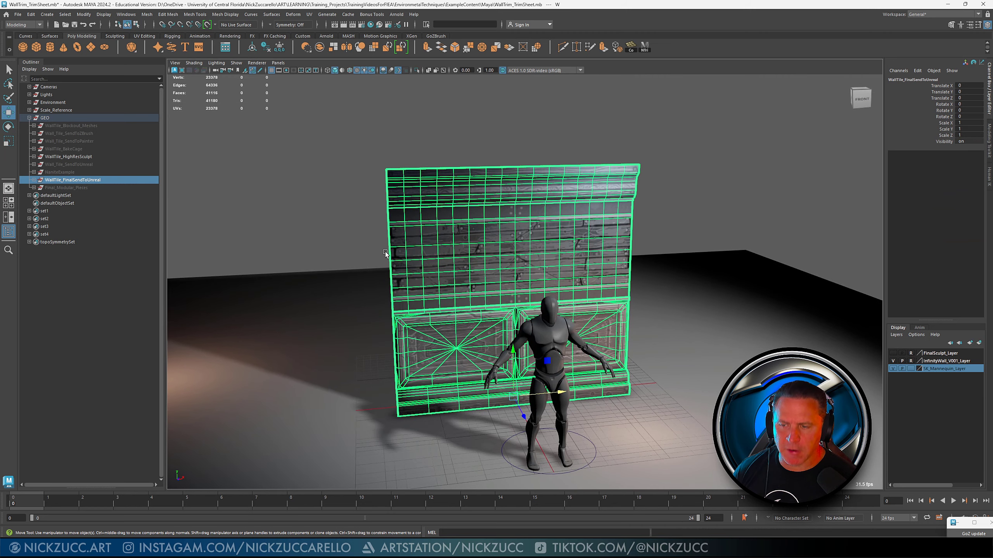
alt+drag(385, 251, 369, 261)
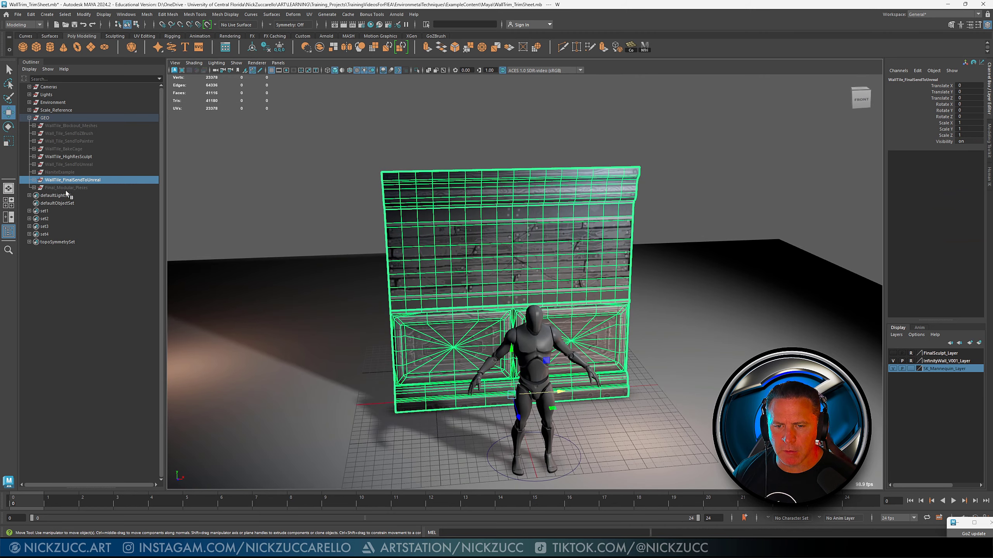
alt+drag(504, 255, 416, 244)
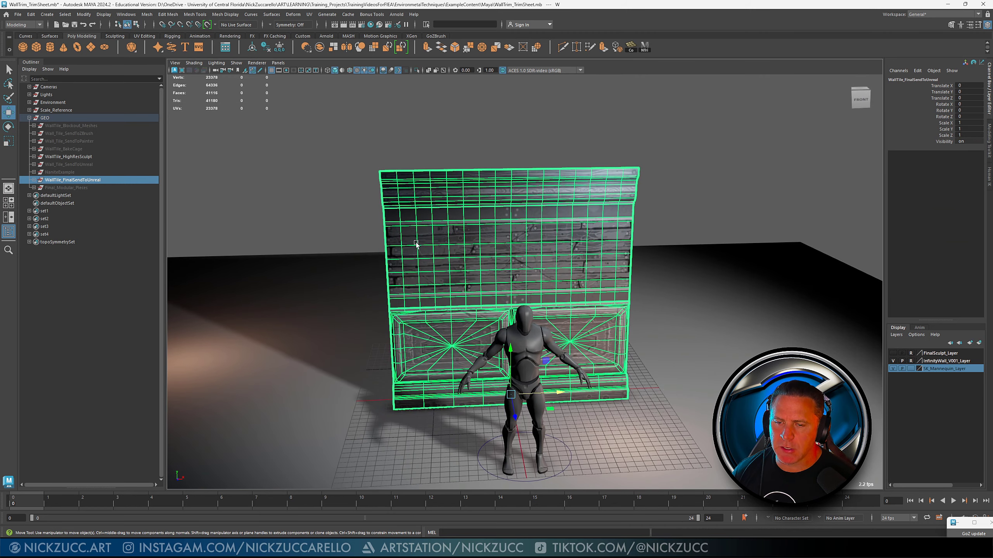
key(ctrl+h)
- Show Final_Modular_Pieces, orbit around the corner, hide them again, and switch to ZBrush
click(79, 187)
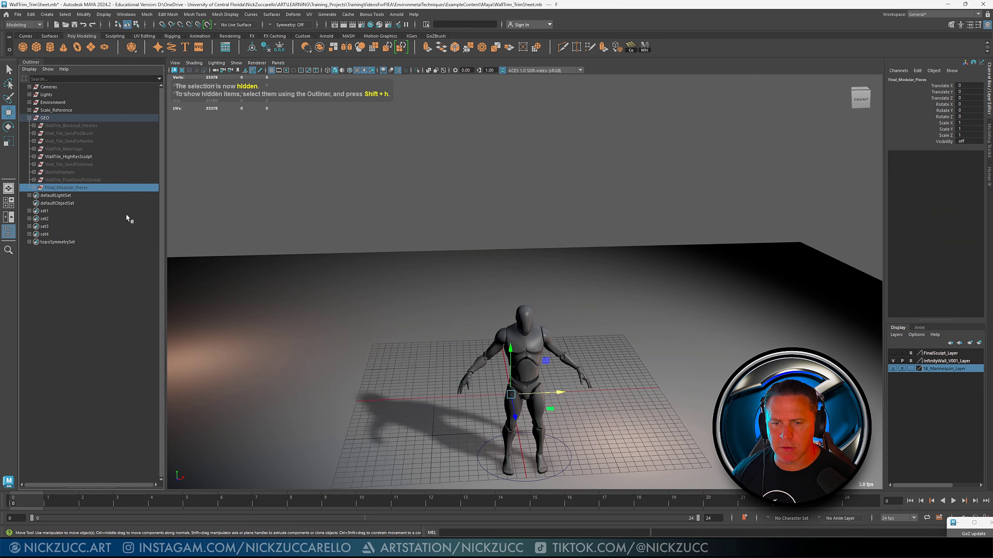
key(shift+h)
click(503, 182)
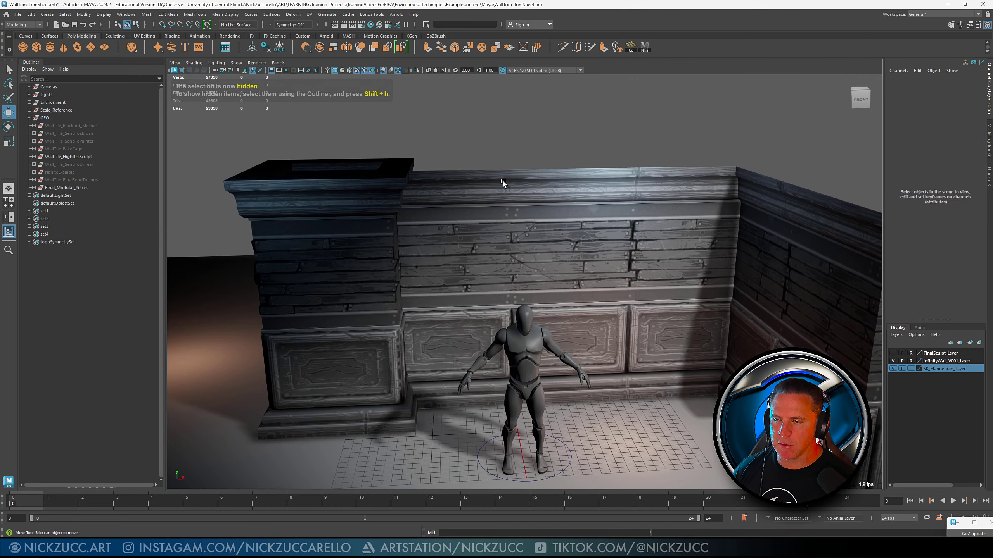
alt+drag(503, 182, 522, 219)
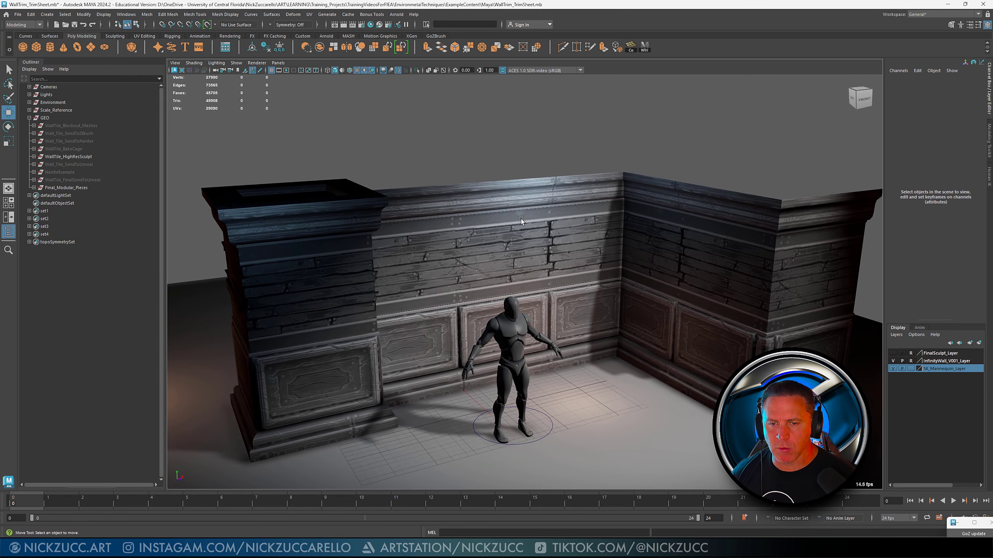
click(93, 187)
key(ctrl+h)
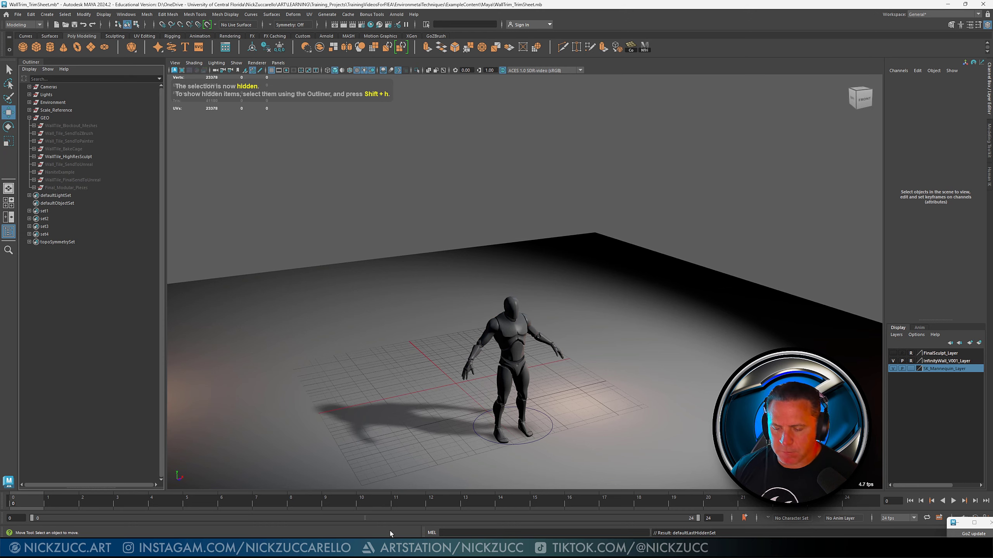
key(alt+Tab)
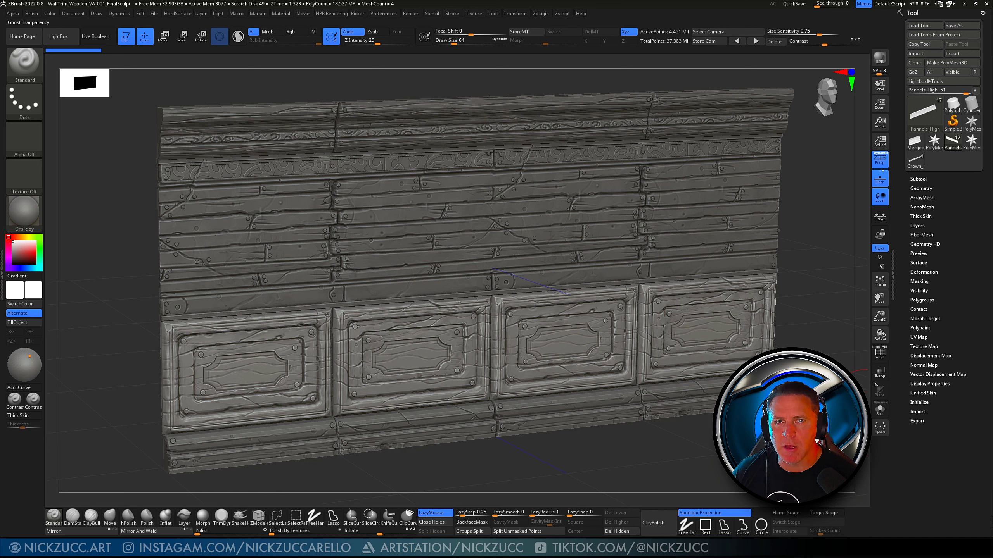
- Make Crown_High the active ZBrush tool in place of the detailed sculpt
click(915, 164)
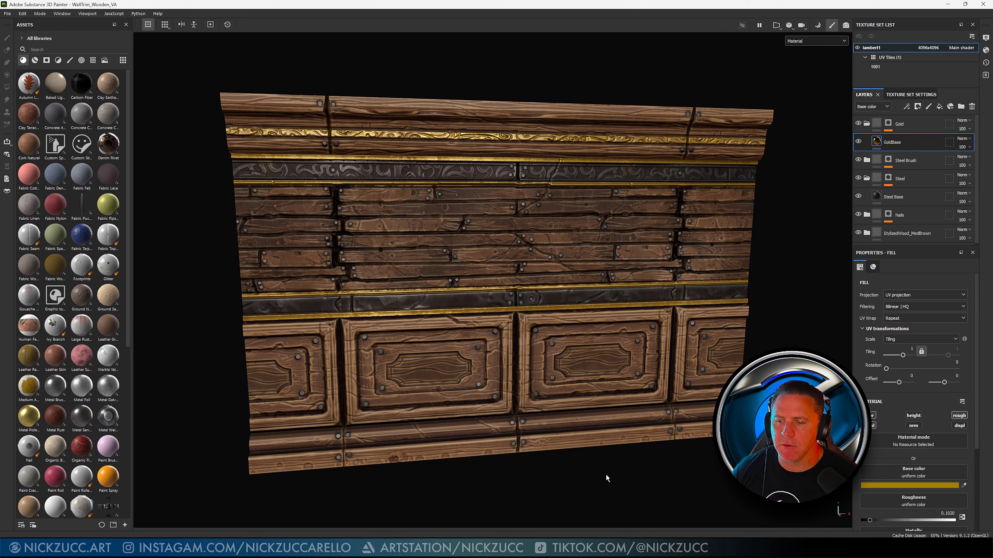
- Rotate the textured wall and collapse, then re-expand, the Variation layer folder
alt+drag(606, 474, 636, 465)
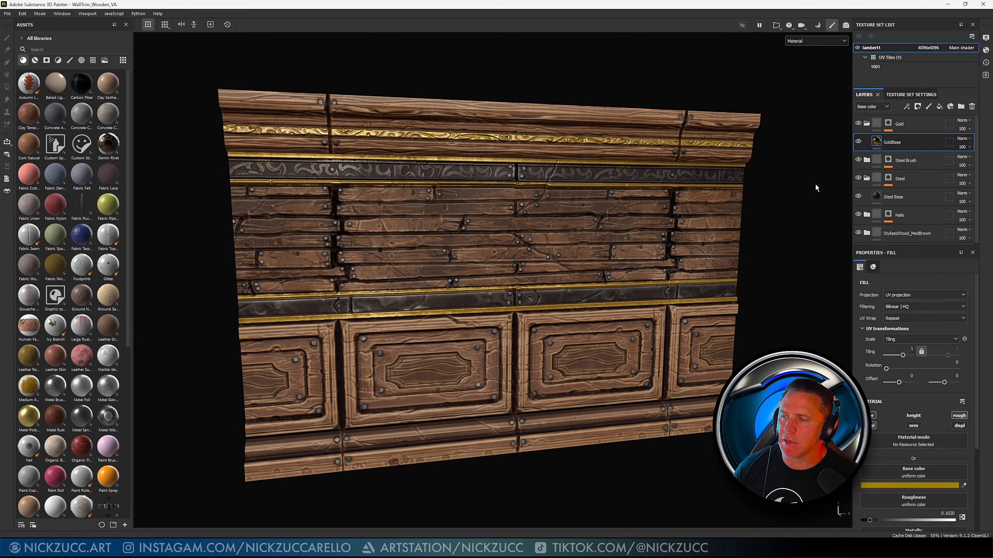
scroll(870, 233, down, 5)
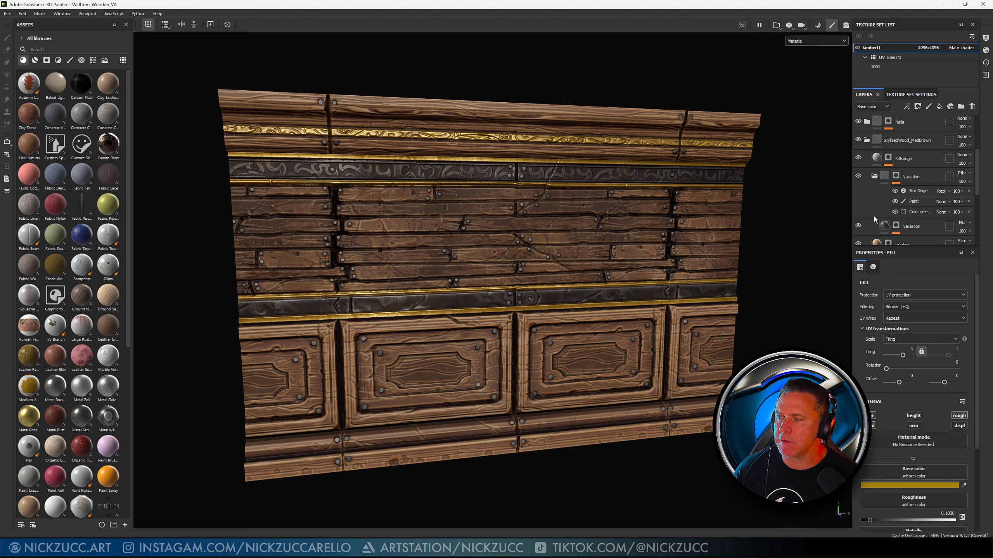
click(874, 177)
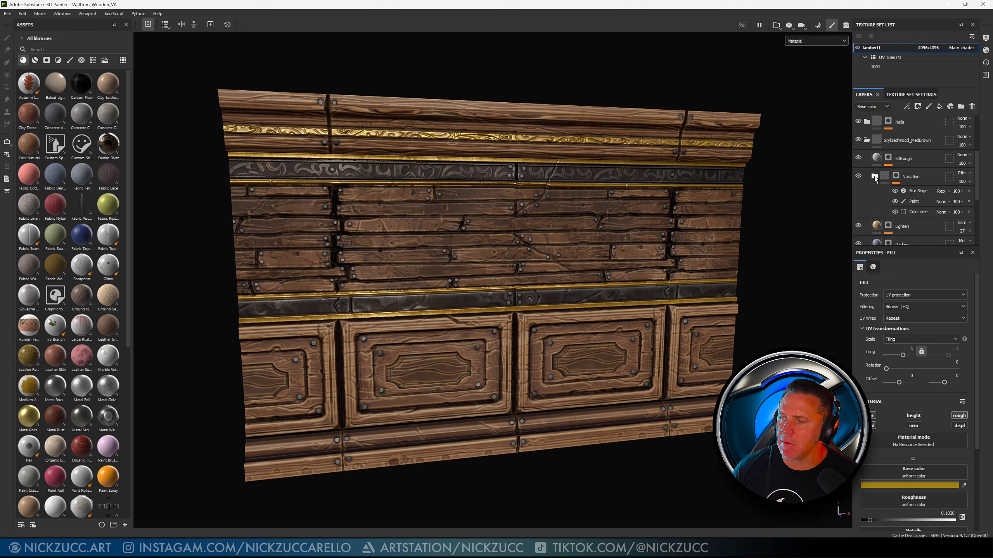
click(874, 177)
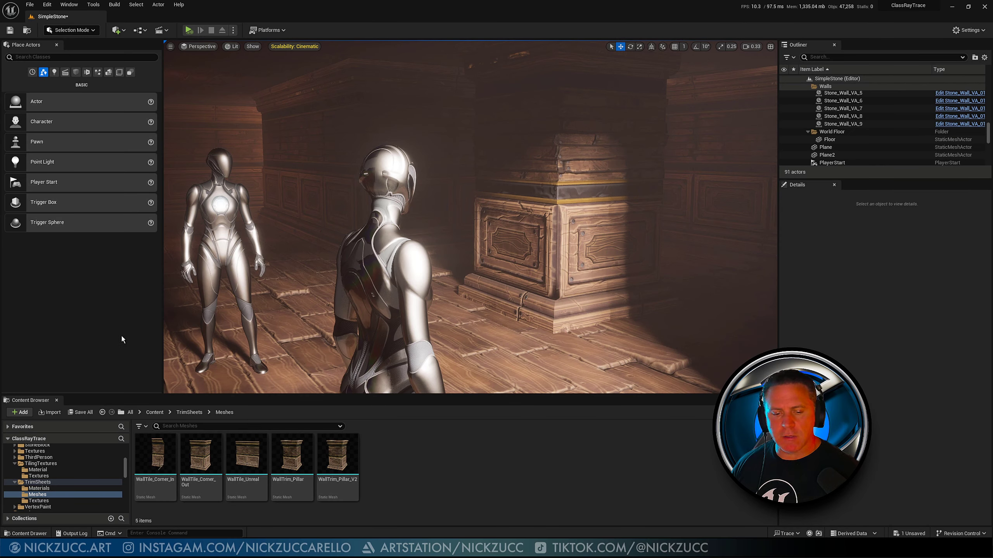
- Browse the TrimSheets Textures and Materials folders in the Content Browser
mouse_move(173, 460)
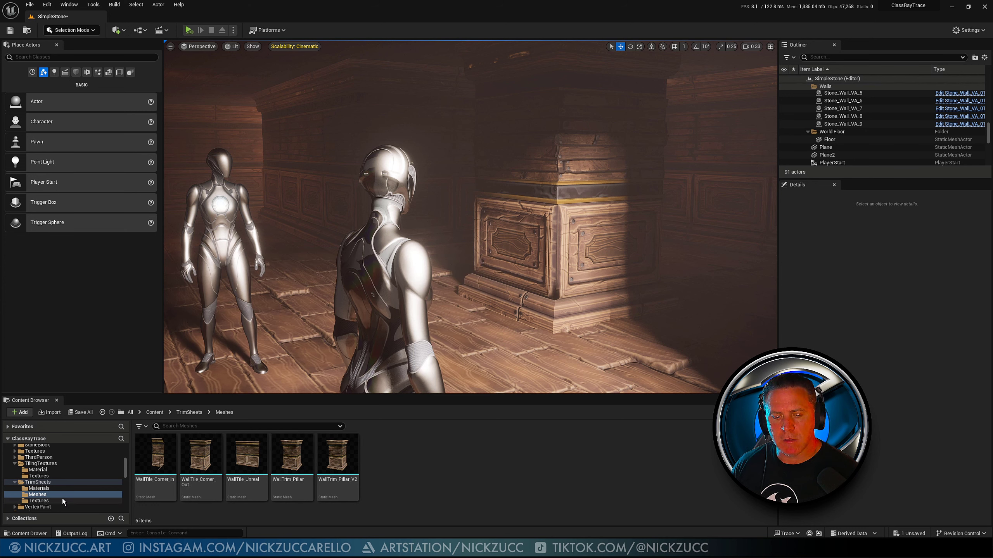
click(72, 501)
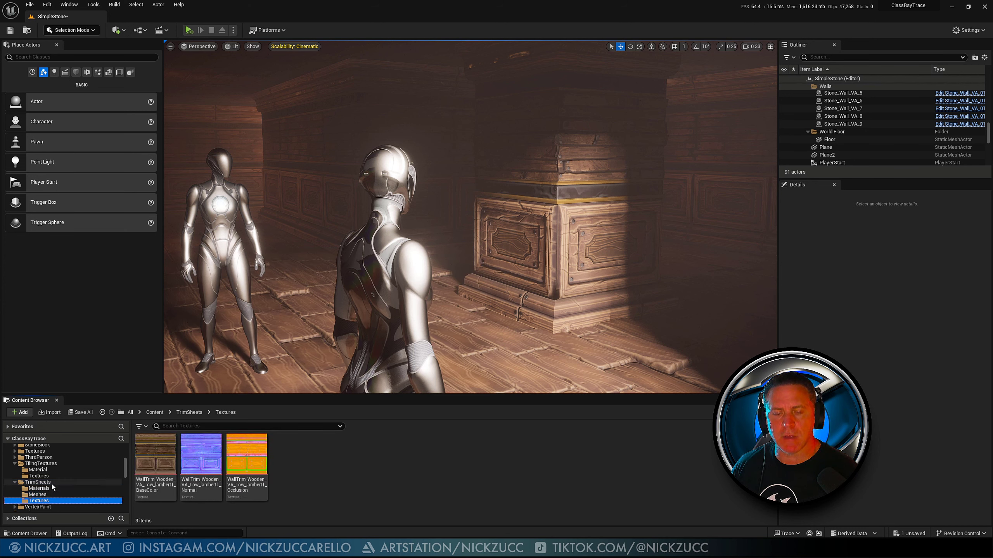
click(48, 489)
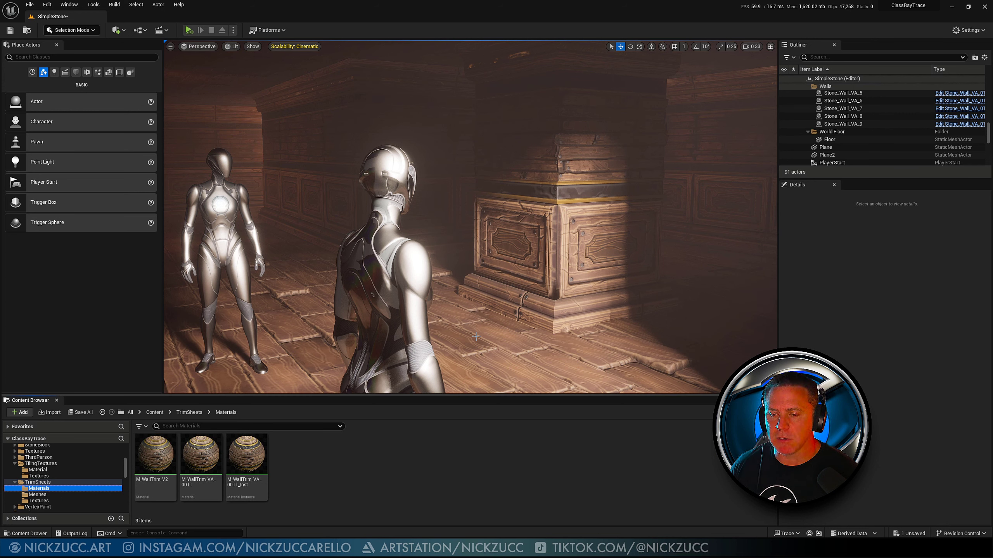
- Locate the floor Plane's material and open the TilingTextures Textures and Material folders
click(593, 342)
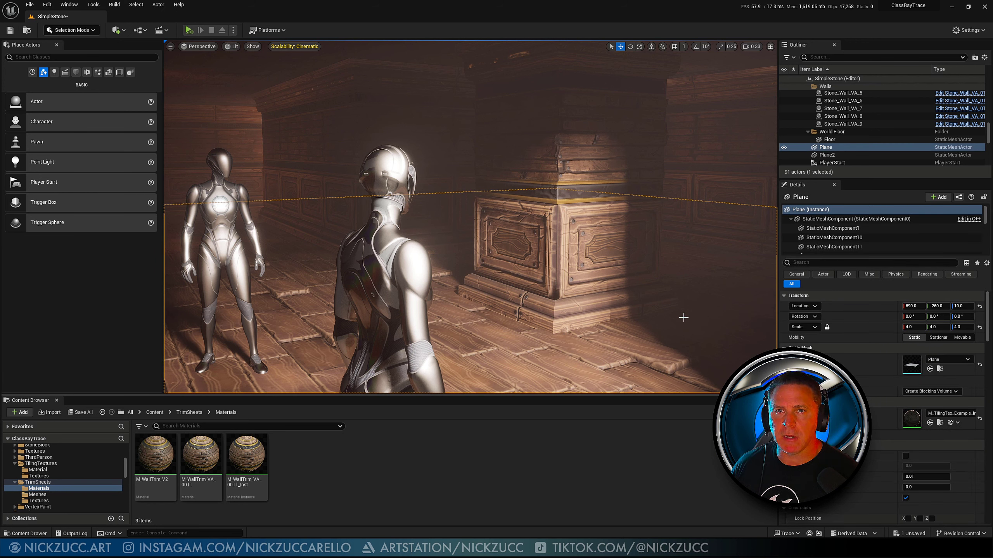
click(940, 422)
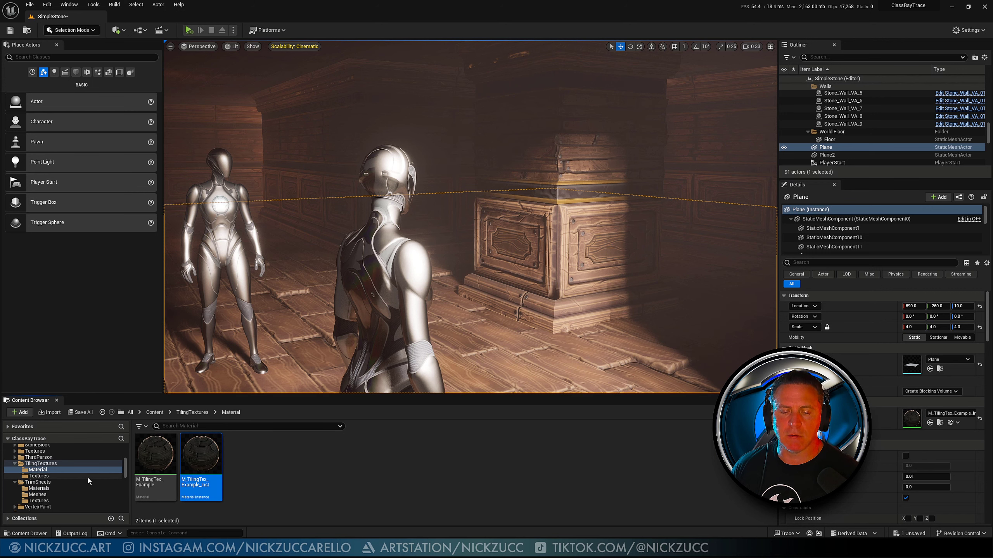
click(60, 476)
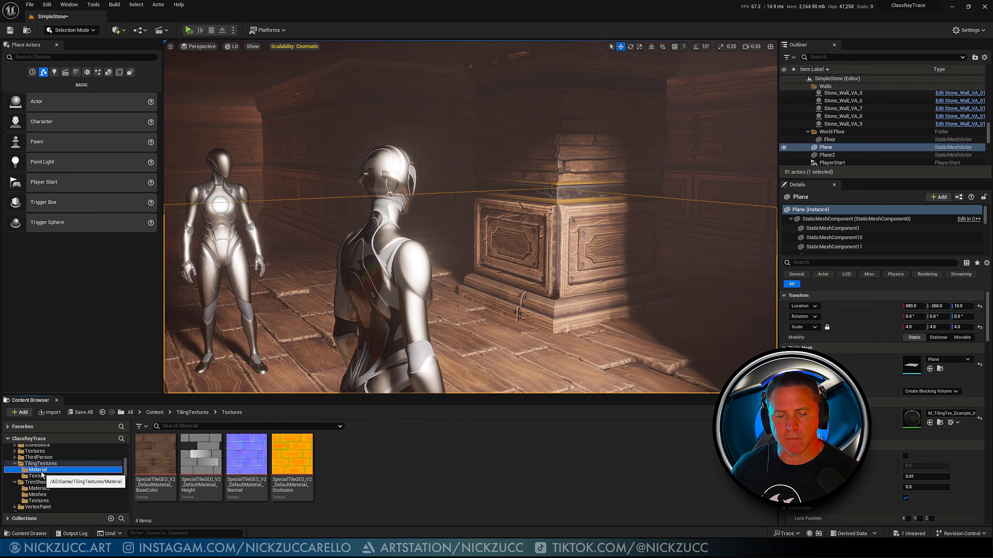
click(38, 470)
- Open M_TilingTex_Example full screen, zoom out and pan its graph, then shrink the editor
double_click(173, 457)
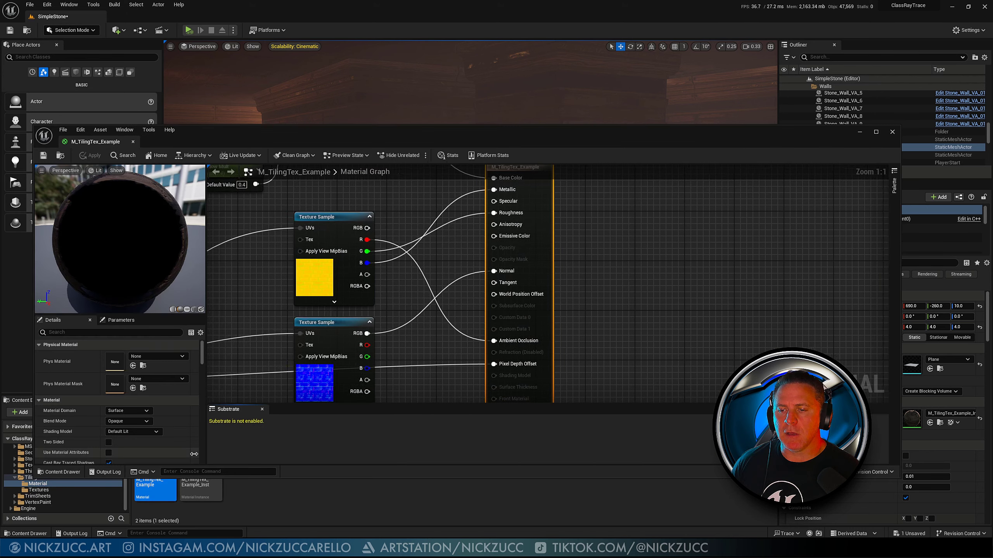
double_click(394, 130)
scroll(371, 238, down, 3)
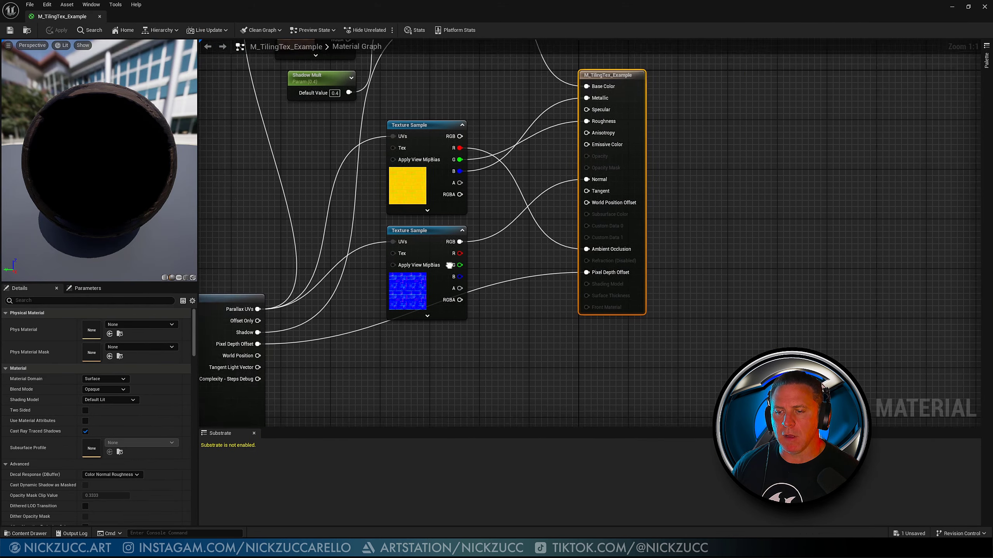
scroll(371, 238, down, 1)
right_drag(371, 238, 341, 248)
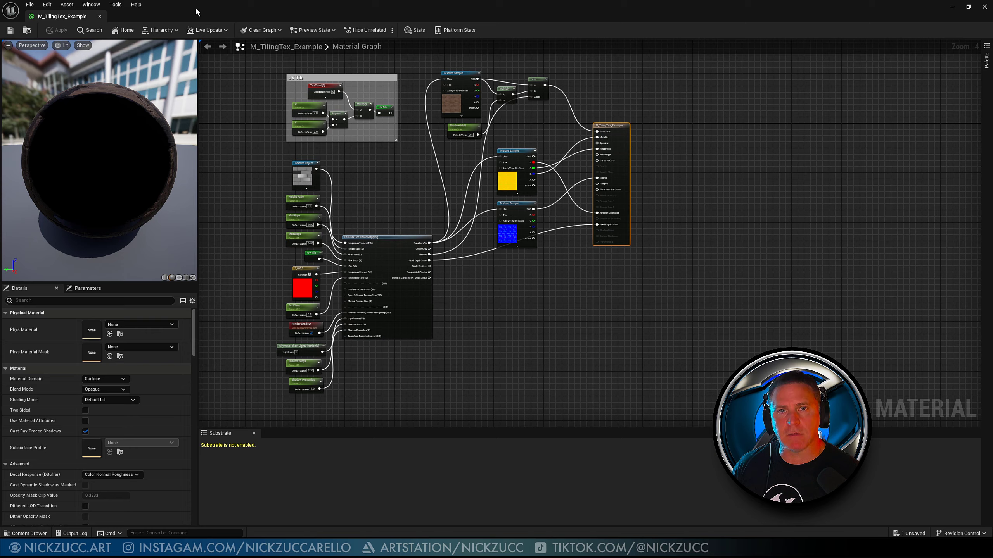
drag(197, 13, 253, 162)
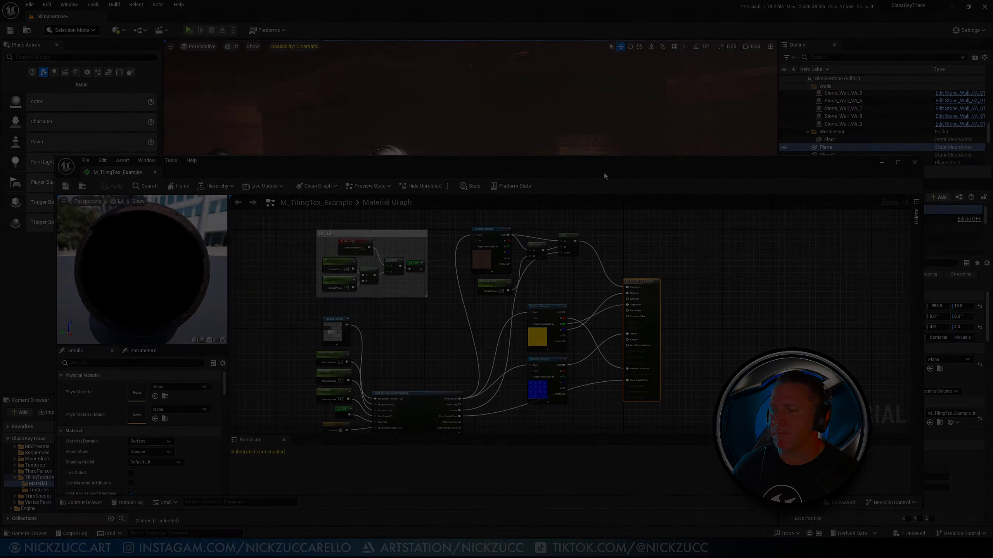